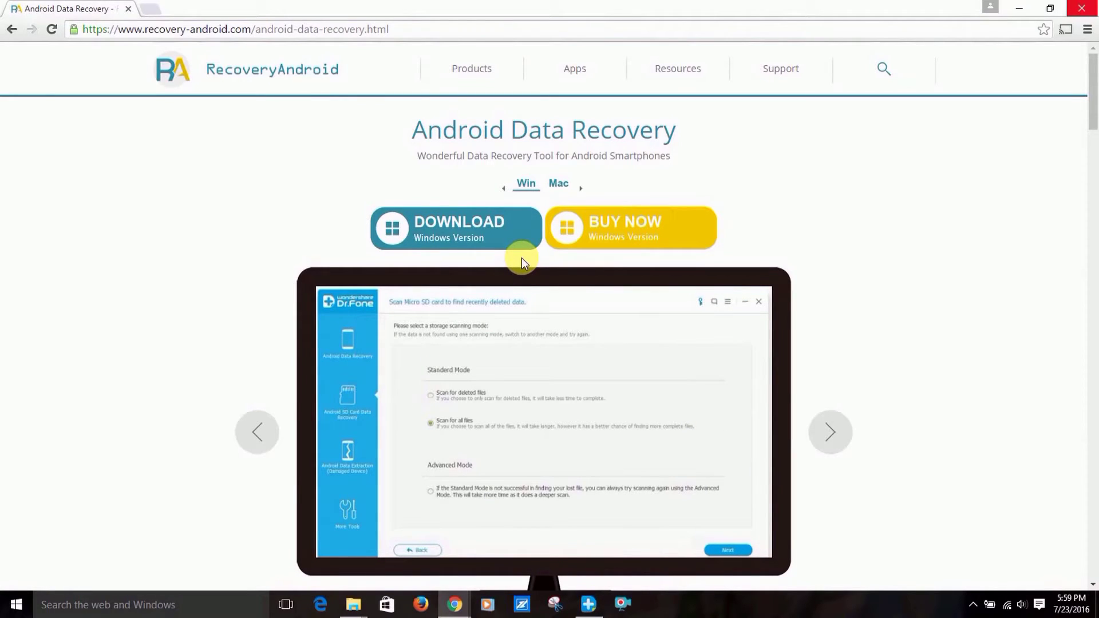
- Restore Dr.Fone and re-select all file types for damaged-device extraction
click(587, 605)
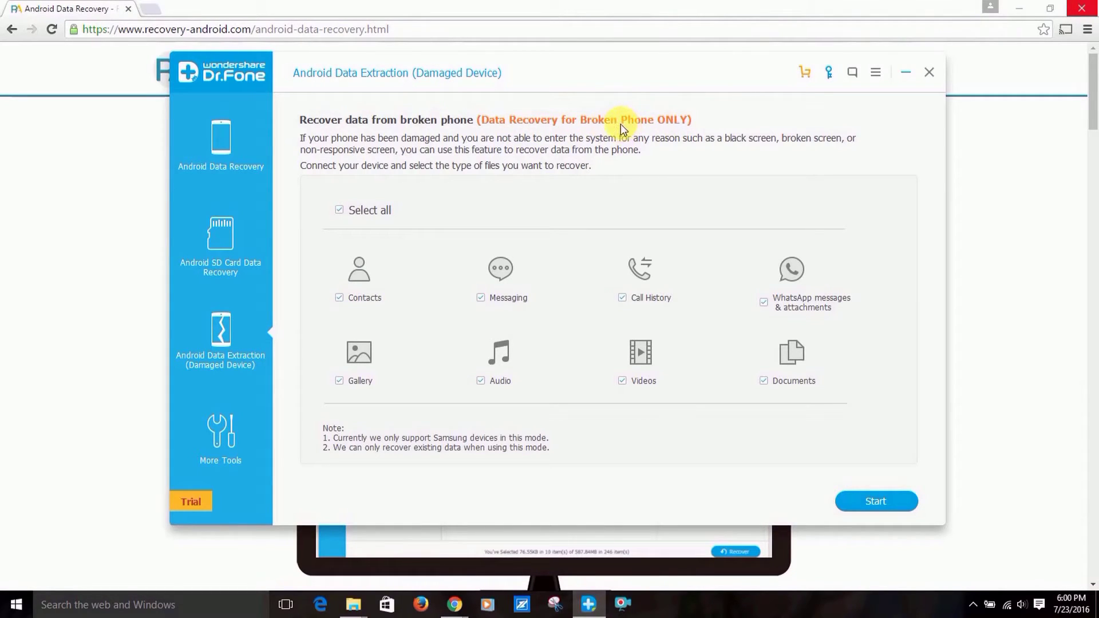
click(340, 211)
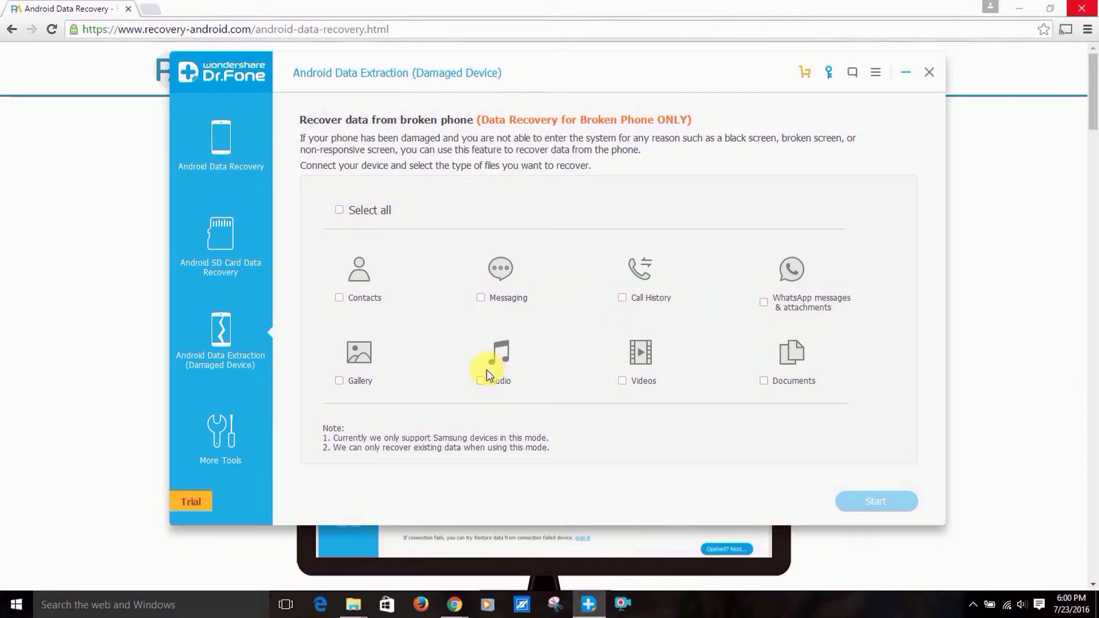
click(340, 211)
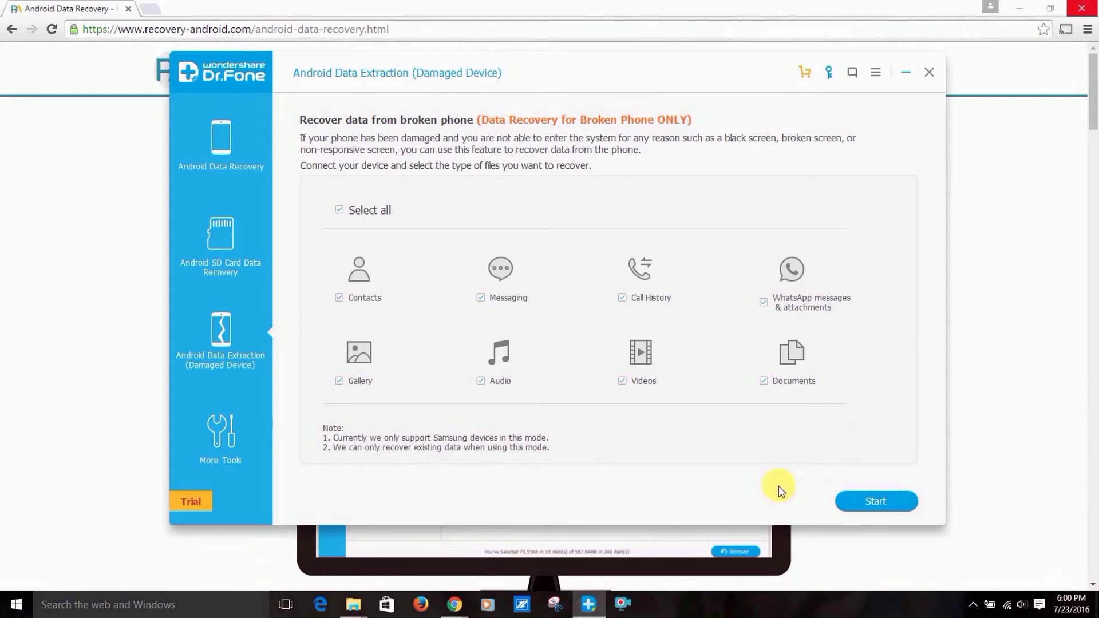
- Start extraction, choose 'Touch doesn't work', and select Galaxy Note 5 model SM-N920C (International)
click(870, 502)
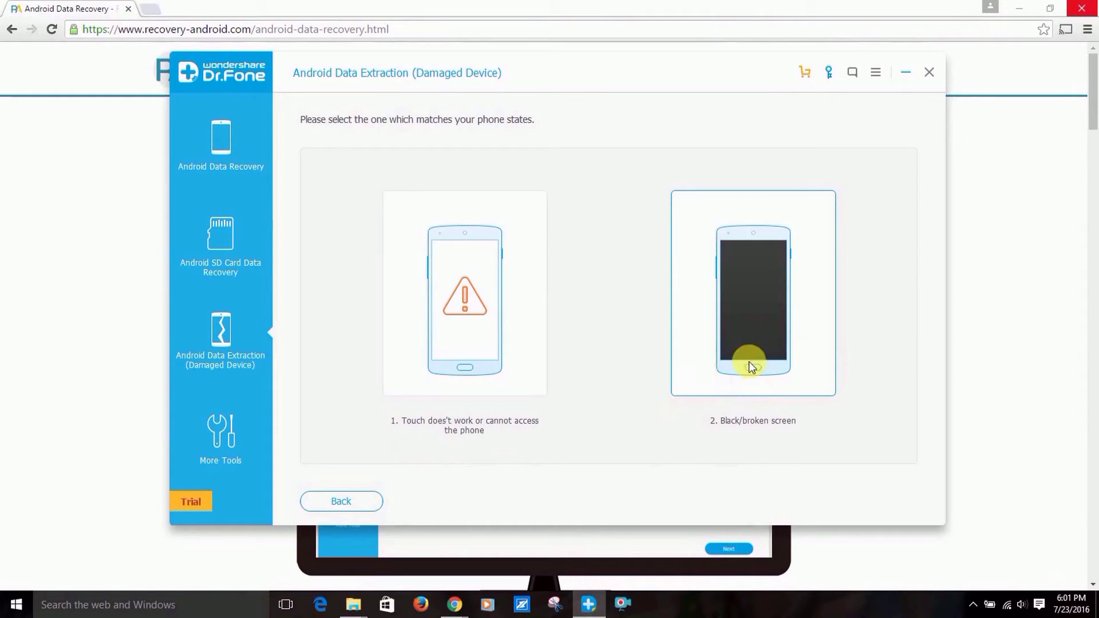
click(474, 332)
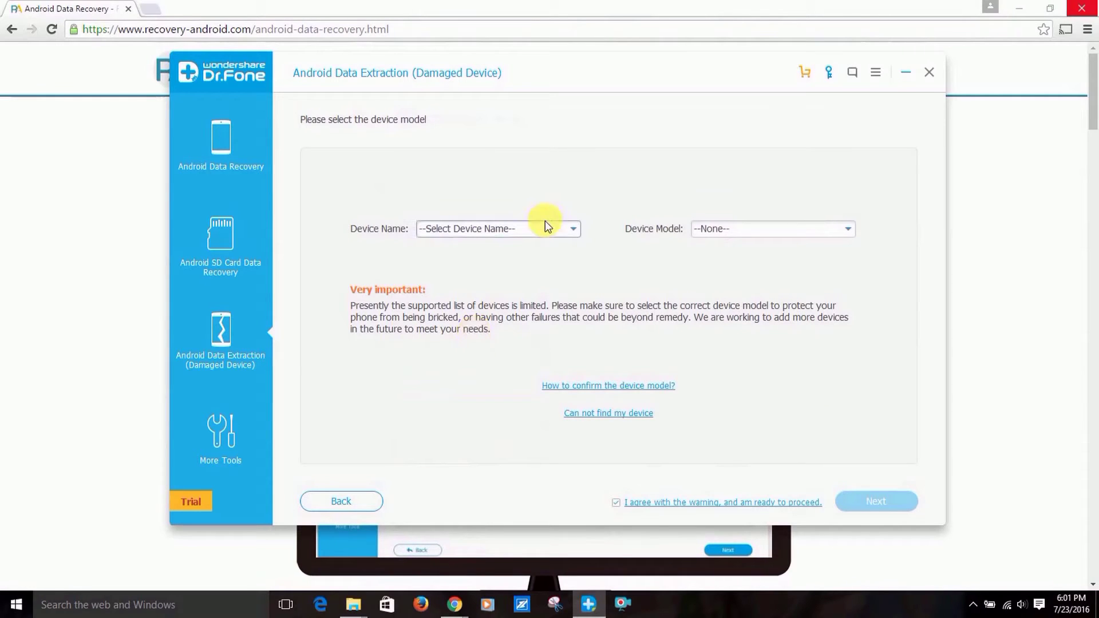
click(565, 232)
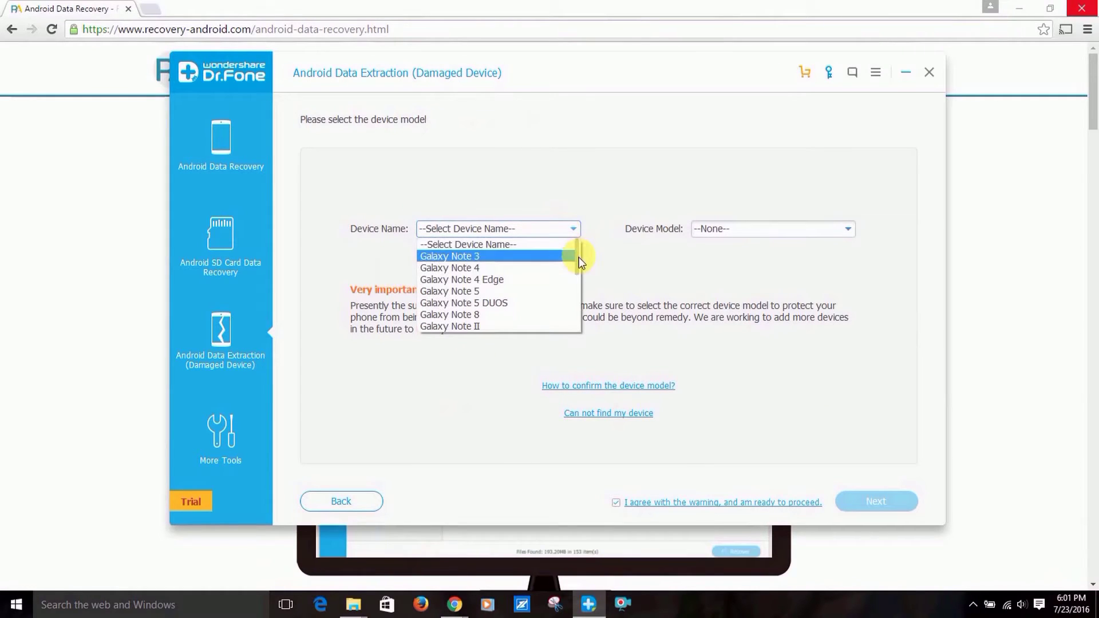
mouse_move(579, 257)
mouse_down()
mouse_move(575, 331)
mouse_move(565, 262)
mouse_up()
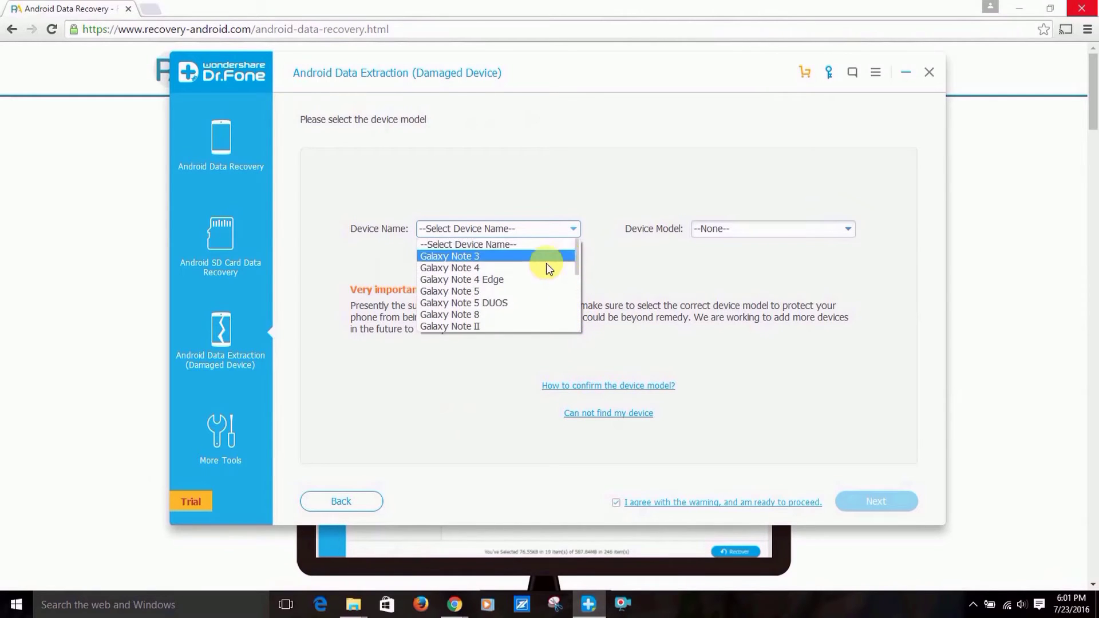
scroll(524, 267, down, 1)
scroll(498, 265, up, 1)
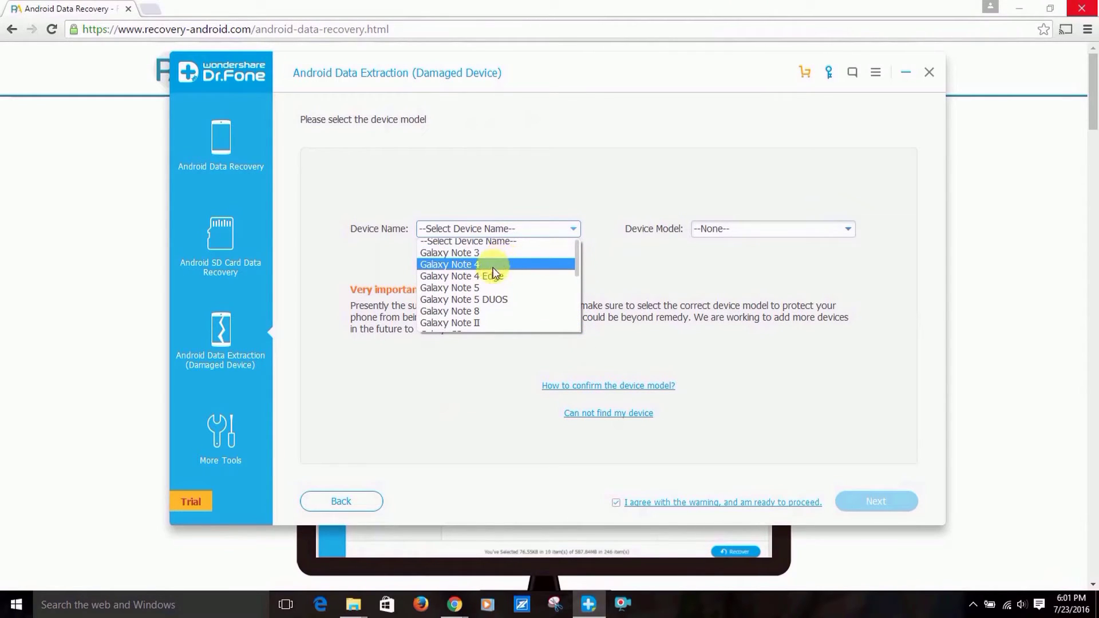
click(491, 287)
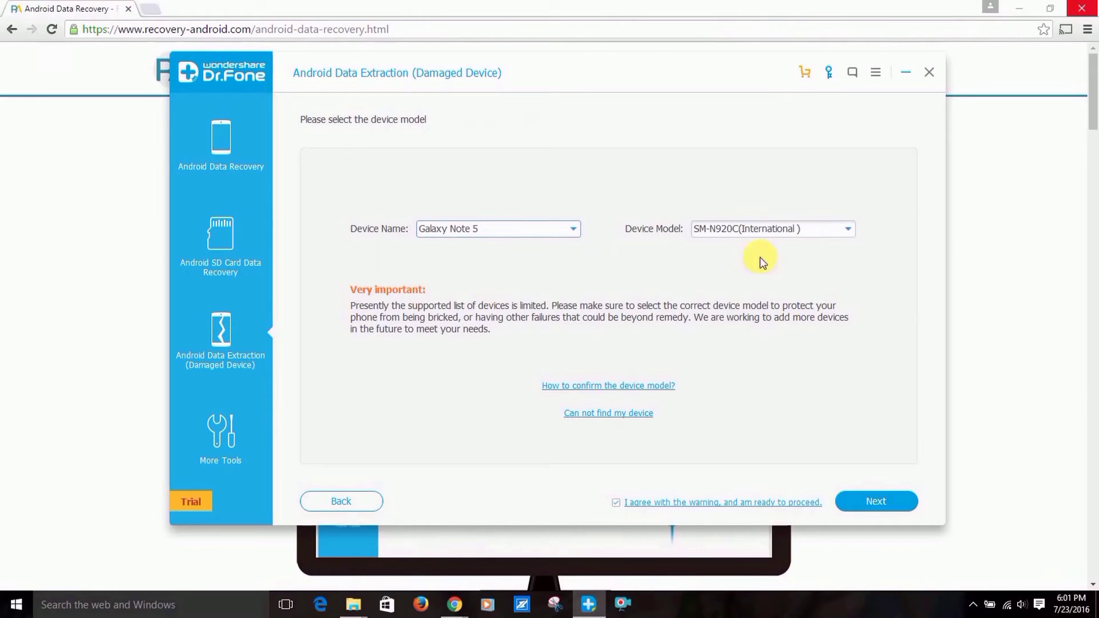
click(840, 238)
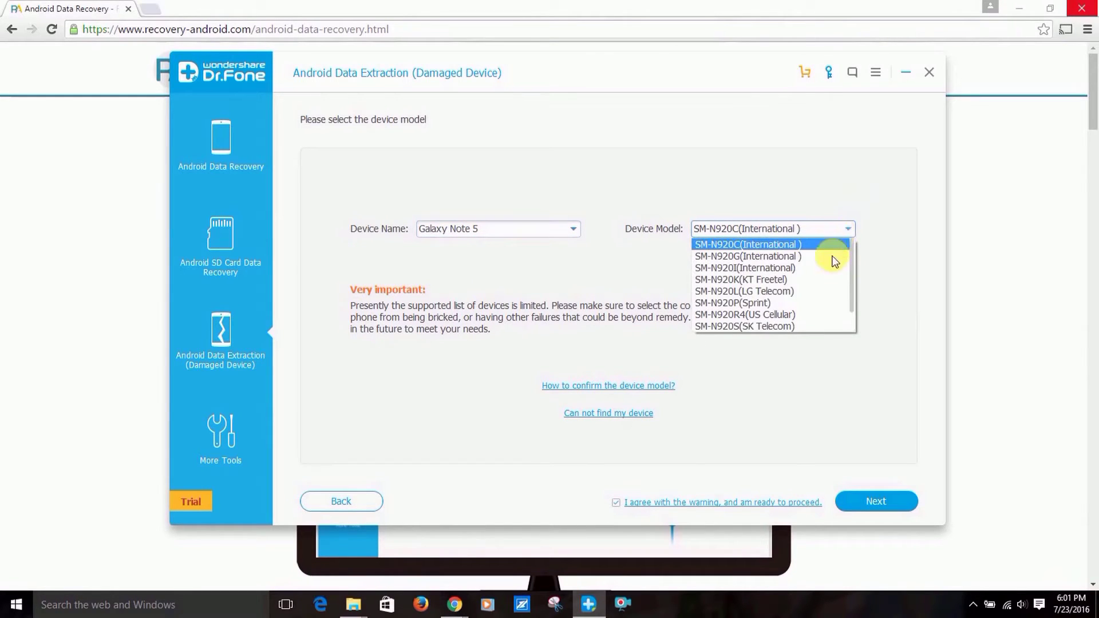
mouse_move(851, 280)
mouse_down()
mouse_move(851, 311)
mouse_move(852, 268)
mouse_up()
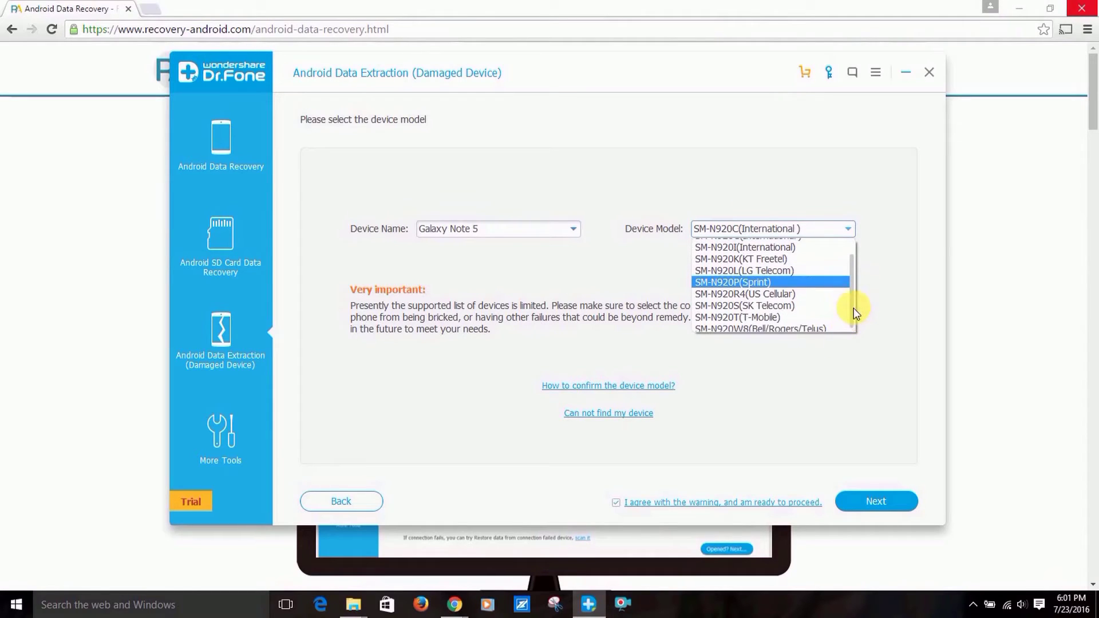
click(889, 265)
click(599, 416)
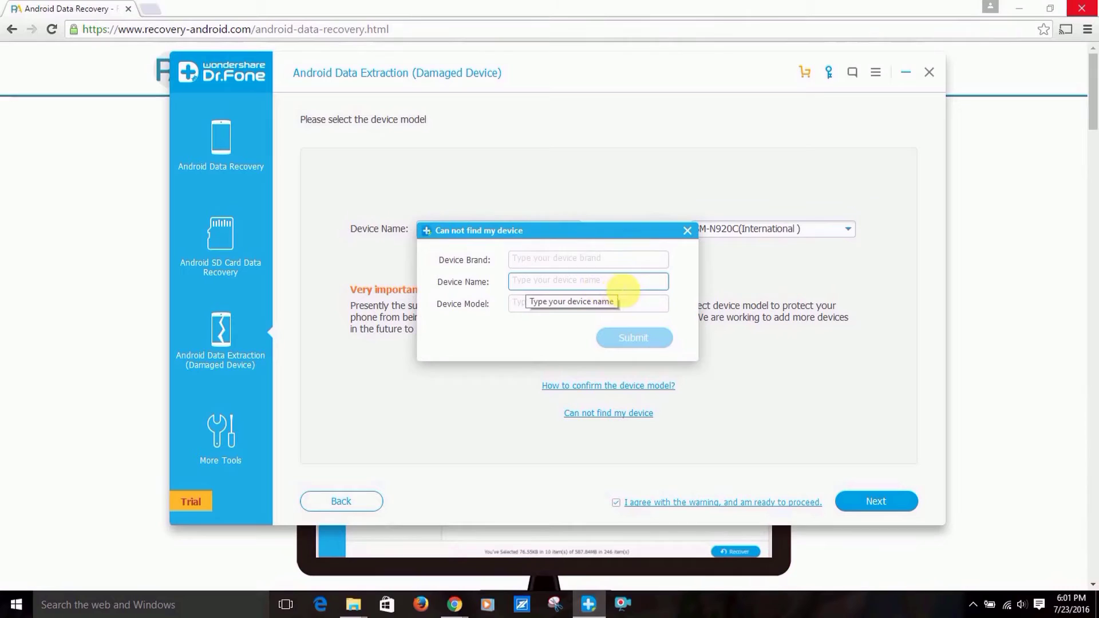
click(527, 302)
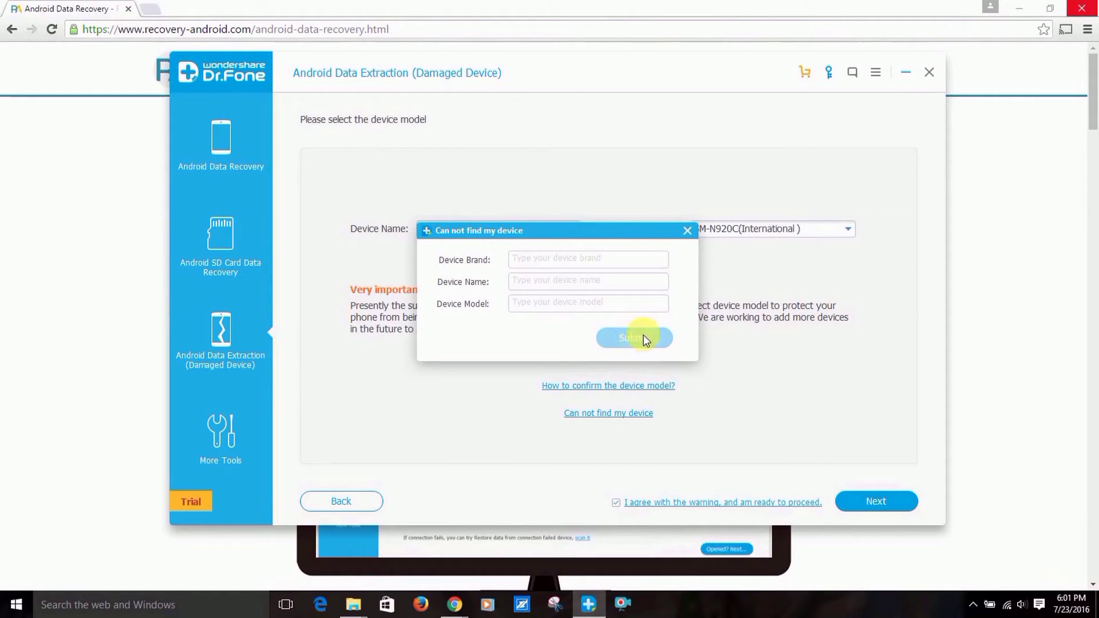
click(686, 230)
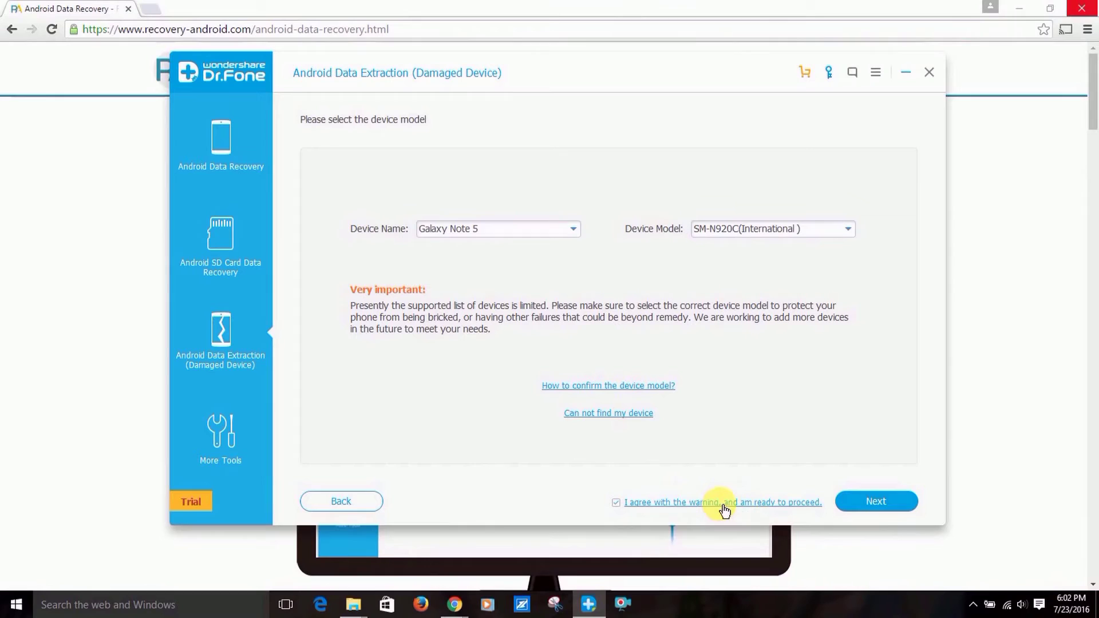
click(725, 507)
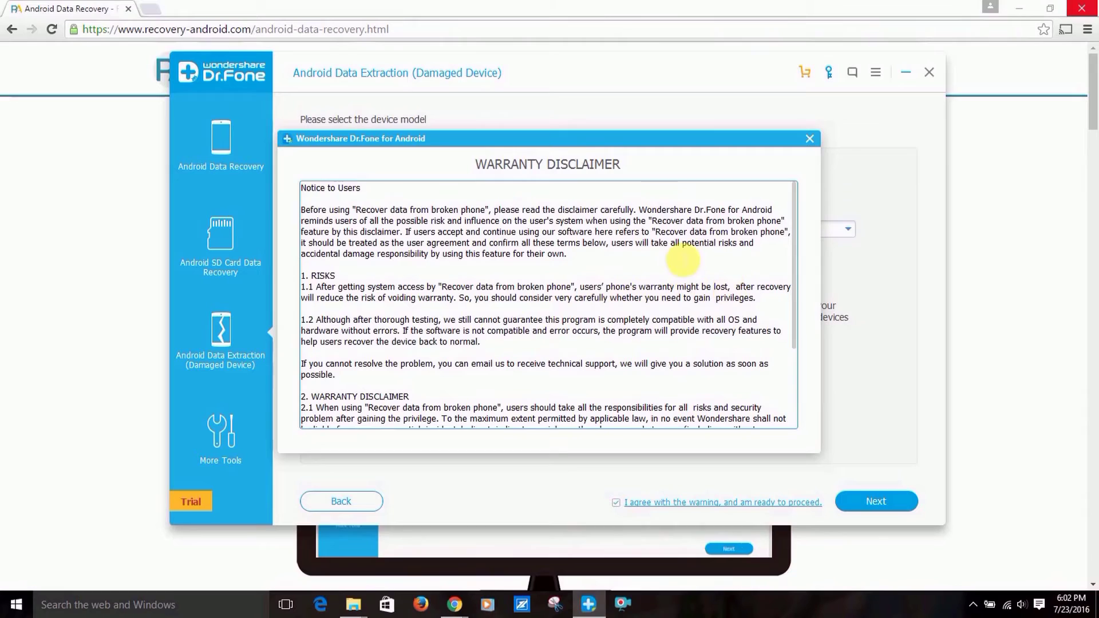
click(807, 139)
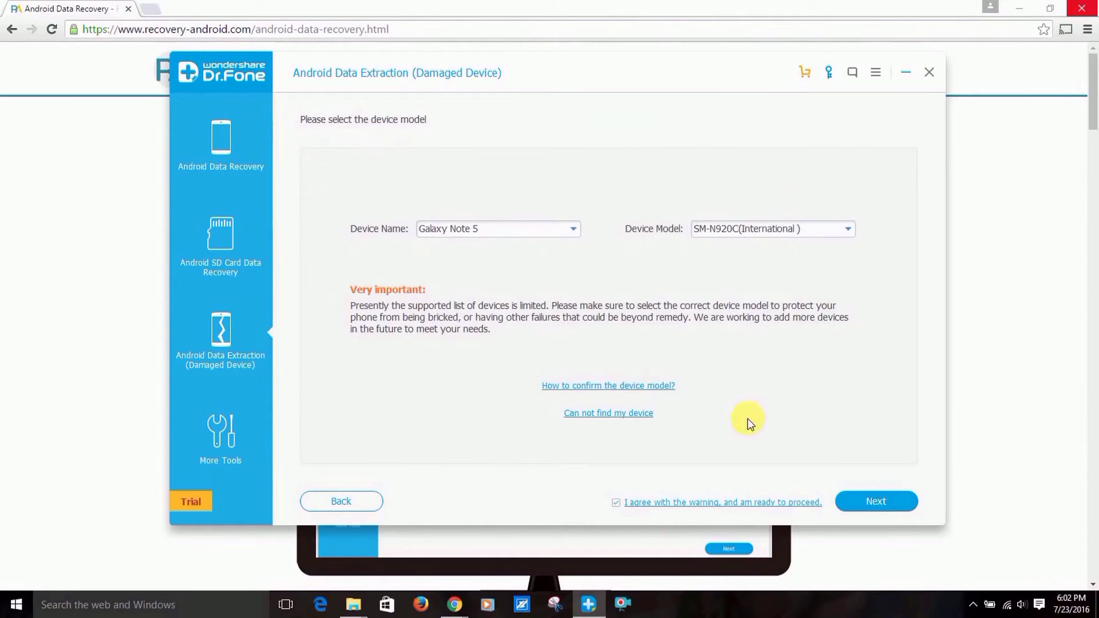
- Accept SM-N920C (International) as the device model by entering 'Confirm' in the prompt
click(866, 496)
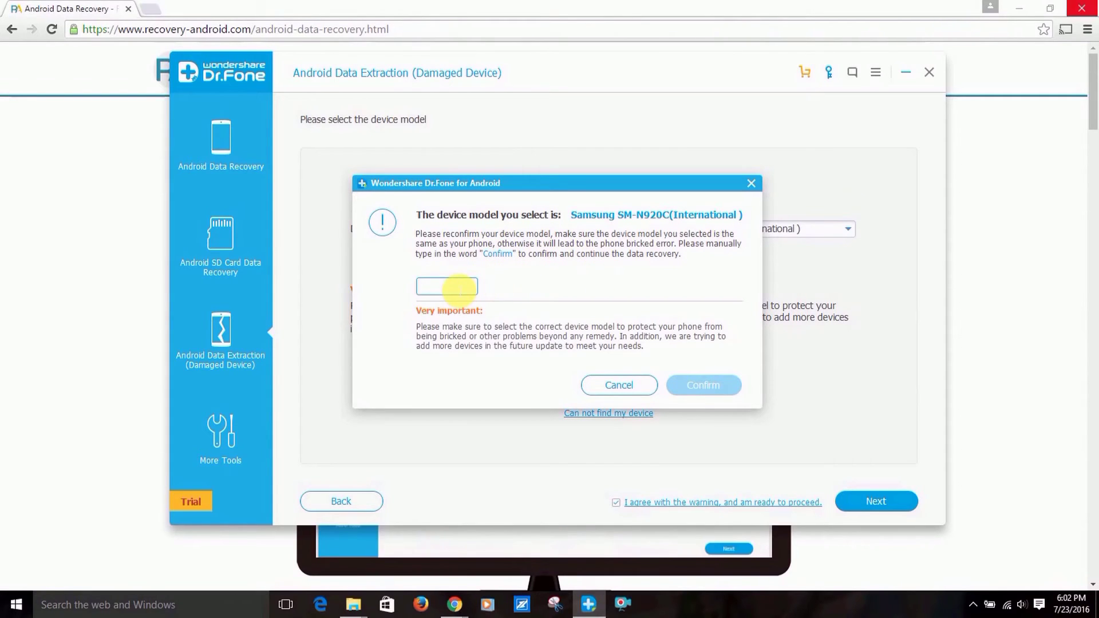
text(Confirm)
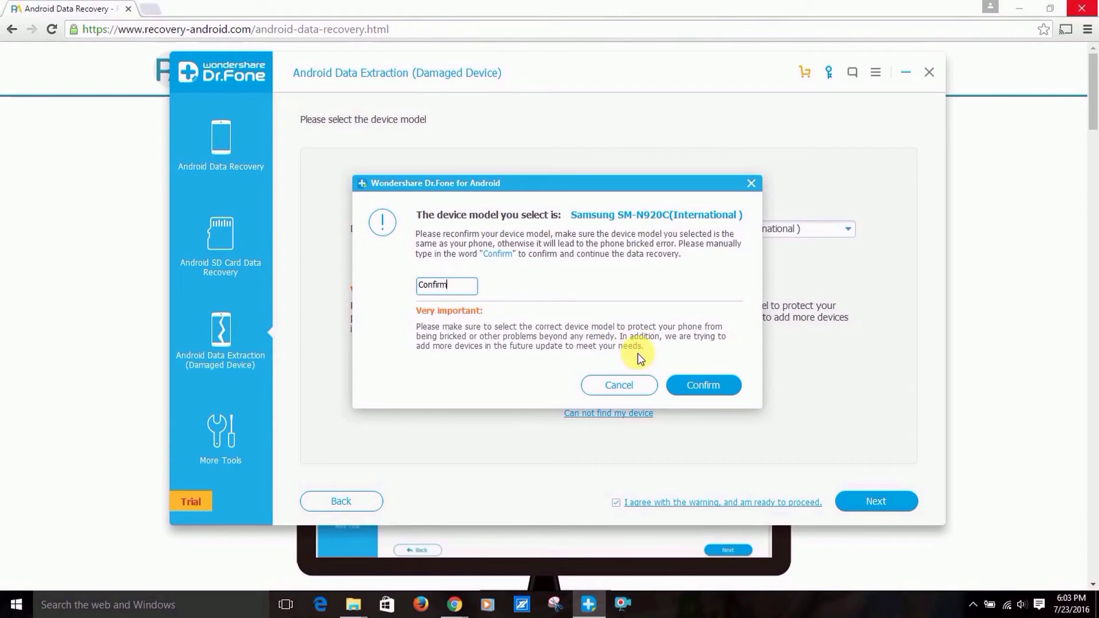
click(712, 382)
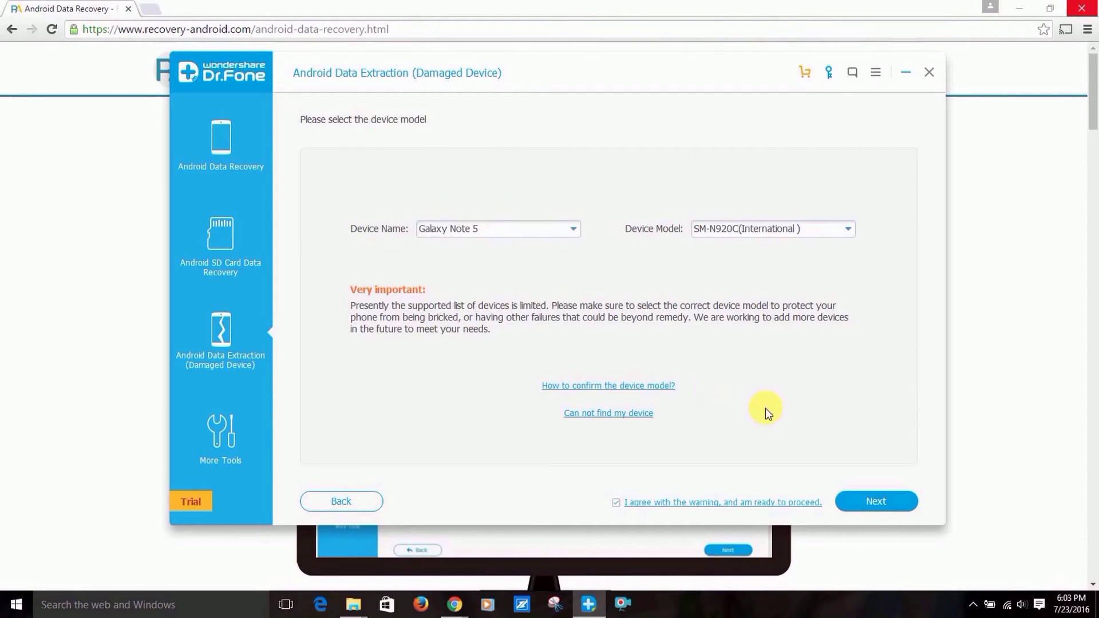
- Advance from device selection to the three-step Download mode guide
click(859, 499)
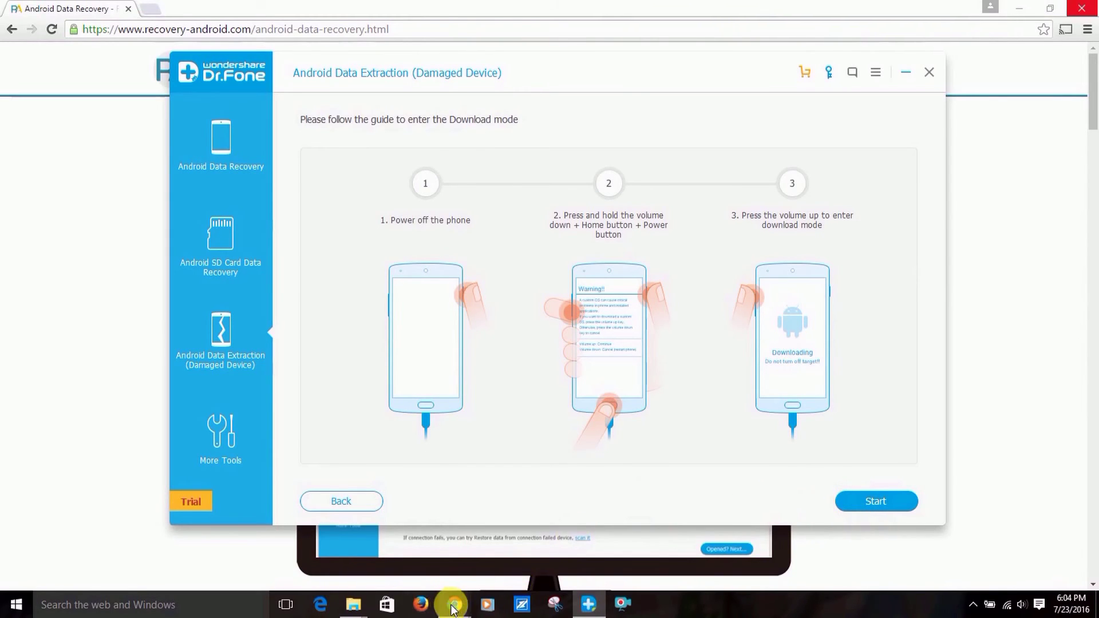
- Switch to the Chrome tutorial and scroll to Step 6's recovered-contacts screenshot
mouse_move(454, 604)
click(539, 528)
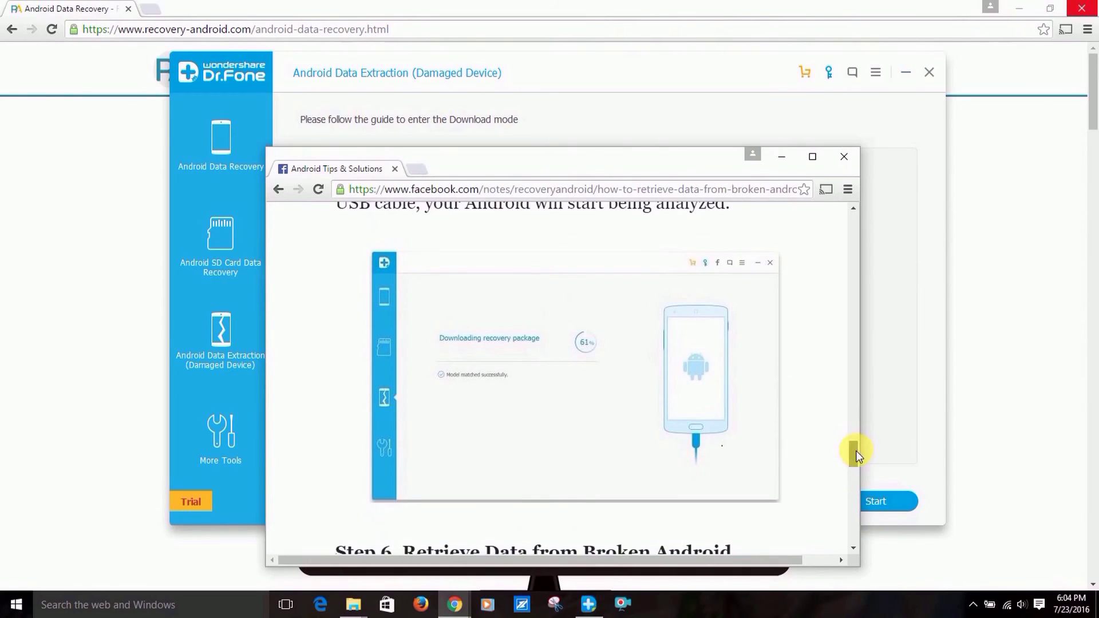
scroll(856, 451, down, 1)
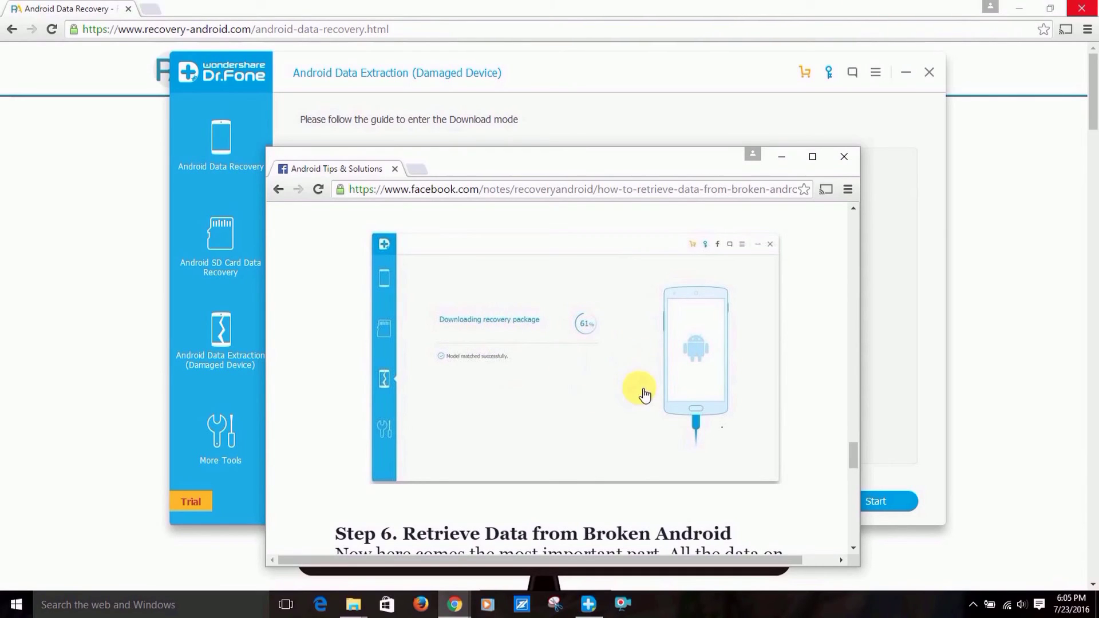
click(855, 492)
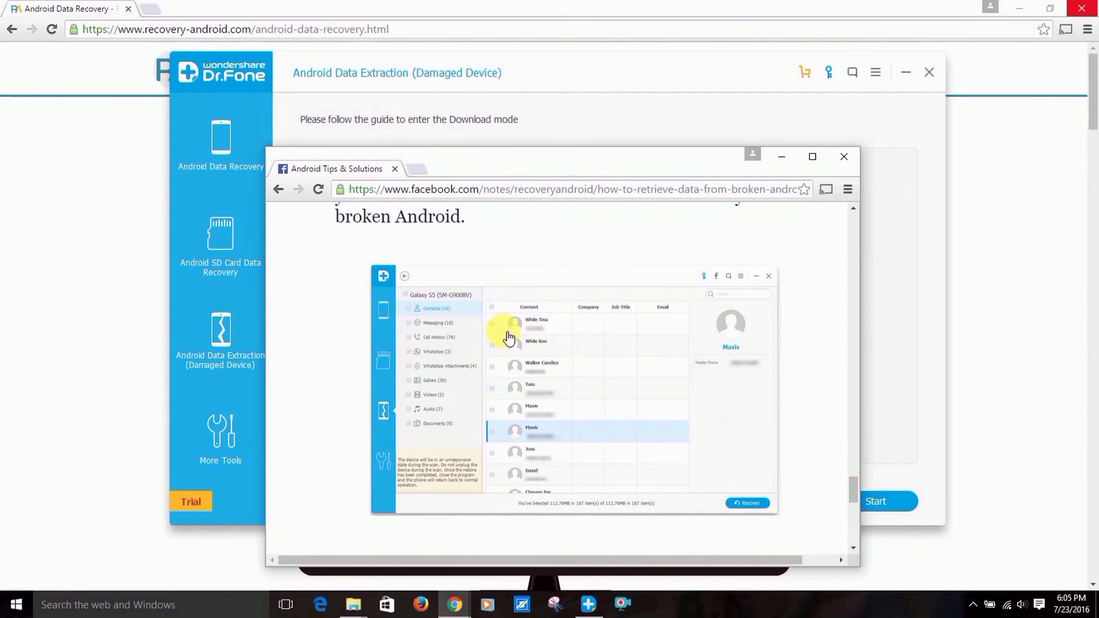